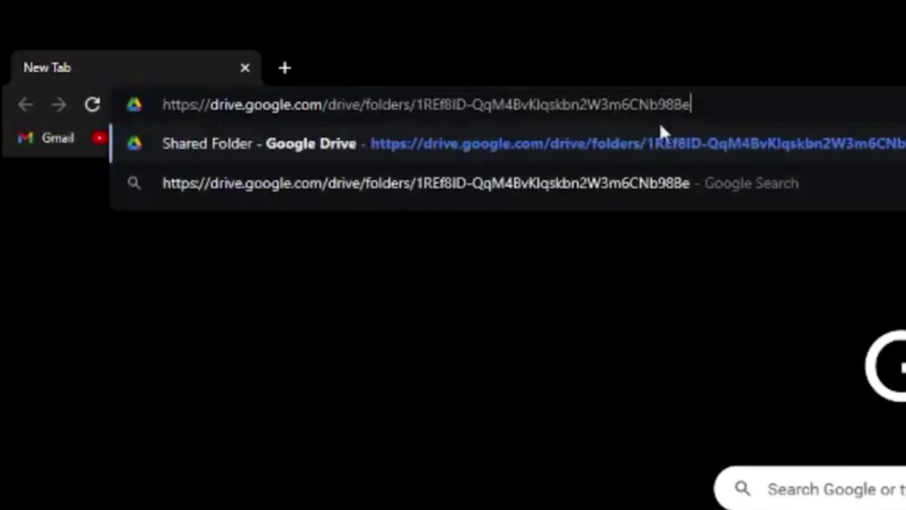
# Step: Open the shared RecRoom 2016 October 16th [Singleplayer] folder in Google Drive
pyautogui.press('Return')
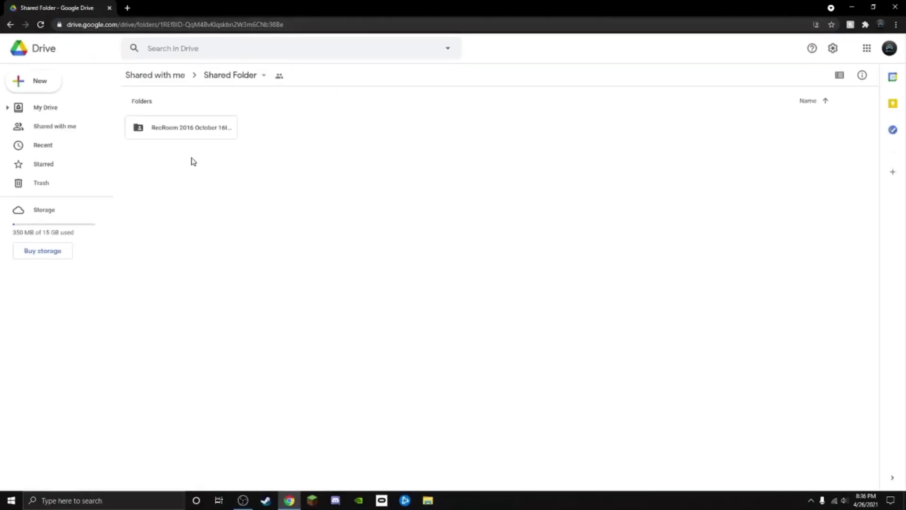
pyautogui.click(191, 137)
pyautogui.doubleClick(191, 137)
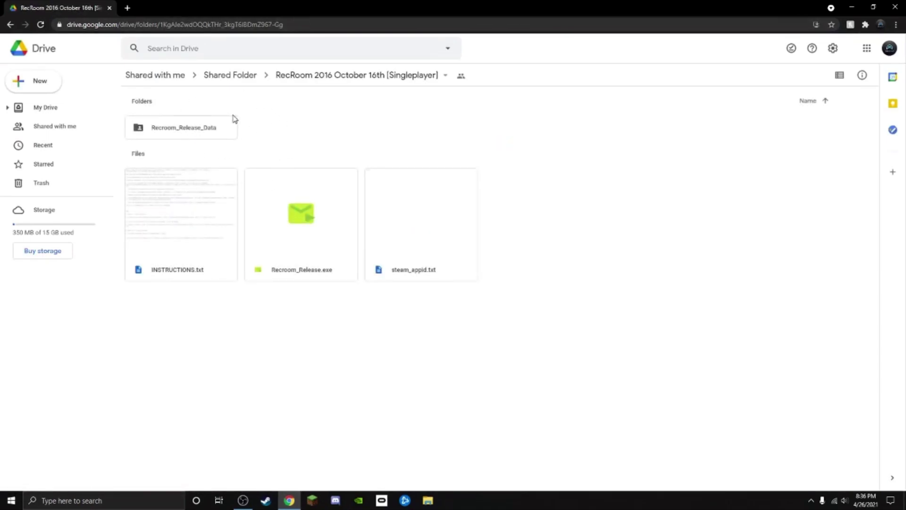
# Step: Download Recroom_Release.exe and the Recroom_Release_Data folder, accepting Download Anyway
pyautogui.rightClick(275, 226)
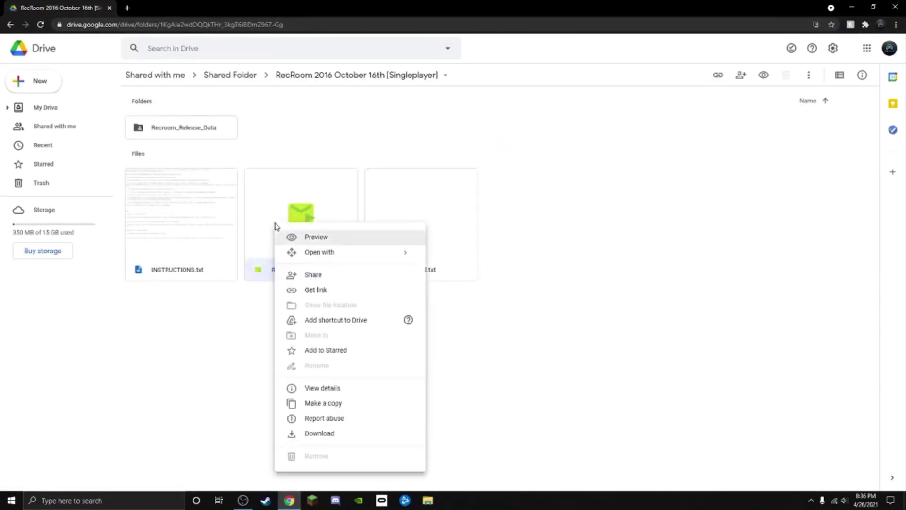
pyautogui.click(316, 433)
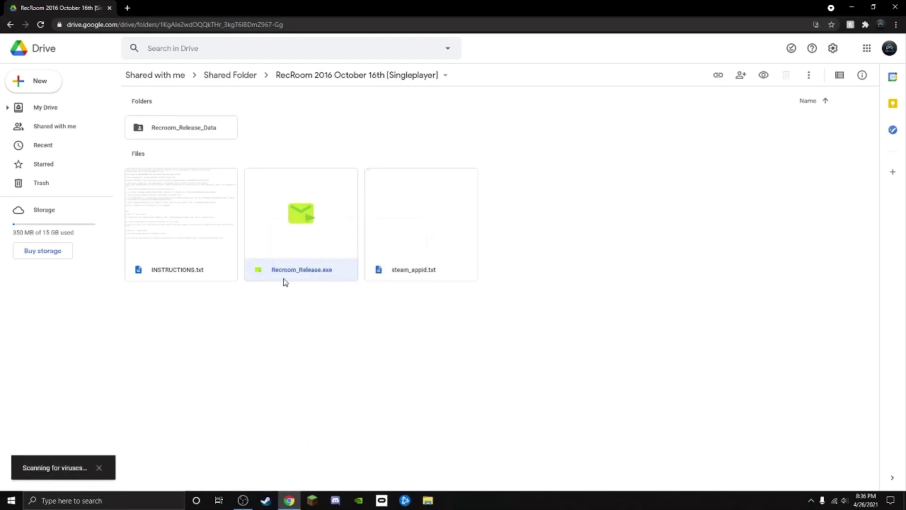
pyautogui.rightClick(192, 129)
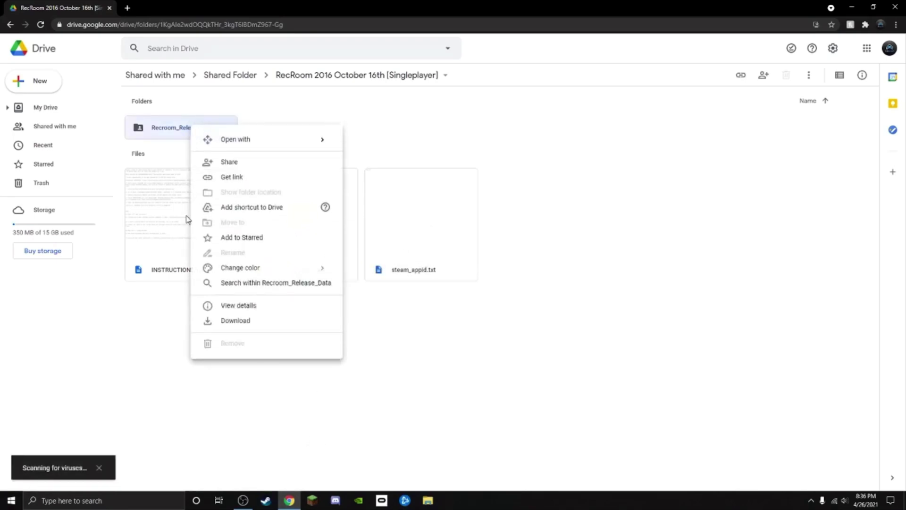
pyautogui.click(230, 320)
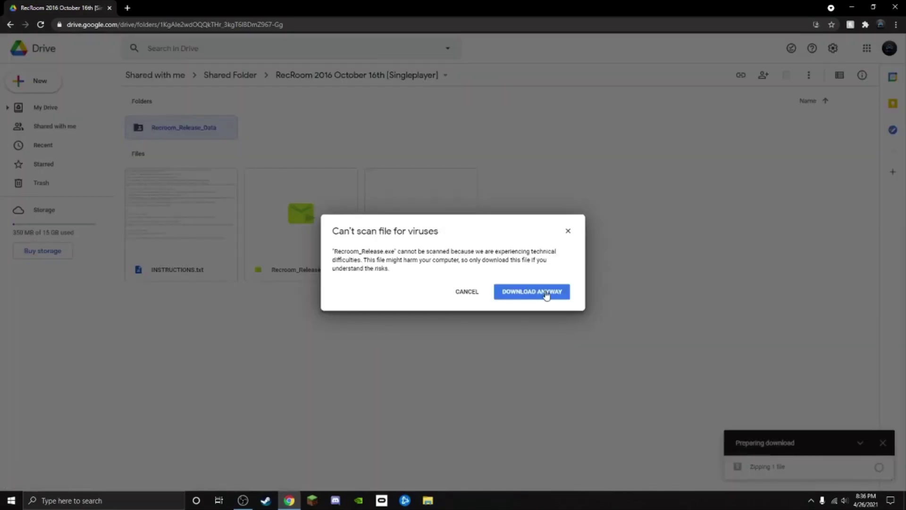
pyautogui.click(546, 294)
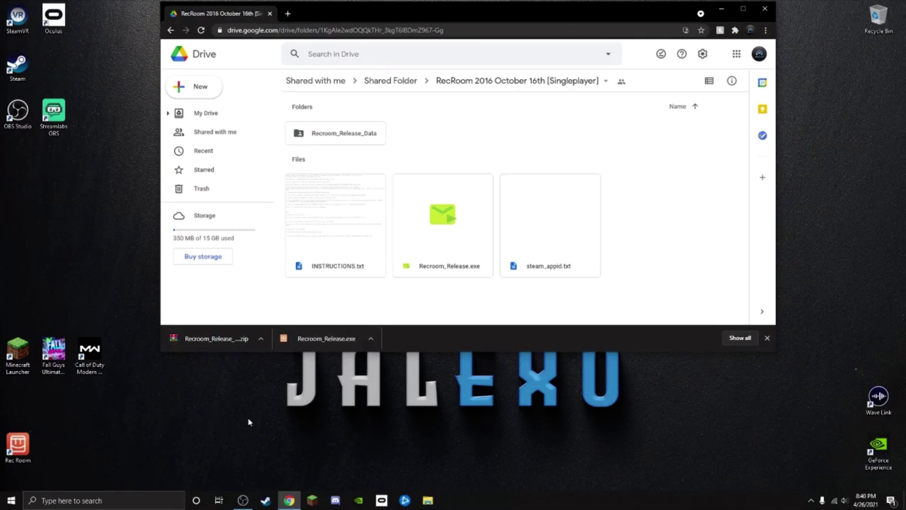
# Step: Move the Recroom_Release zip onto the desktop and open it in WinRAR
pyautogui.click(327, 338)
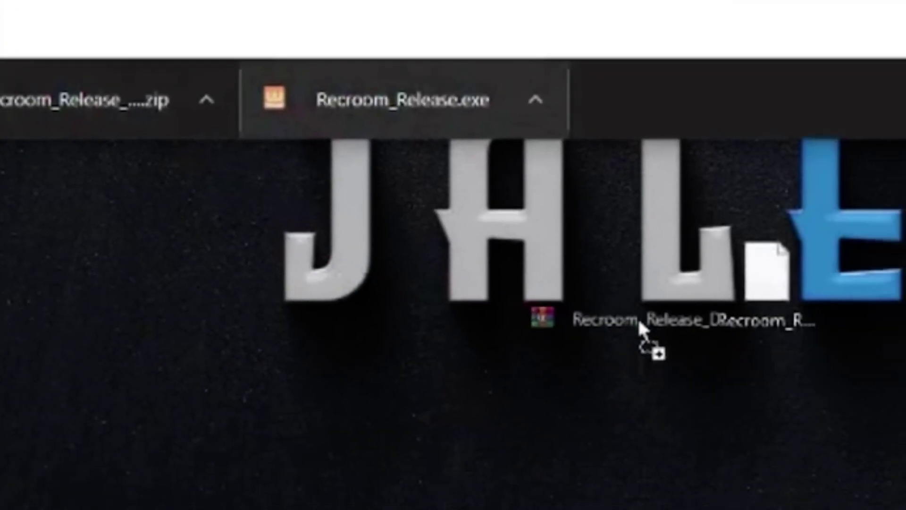
pyautogui.moveTo(246, 339); pyautogui.dragTo(448, 396)
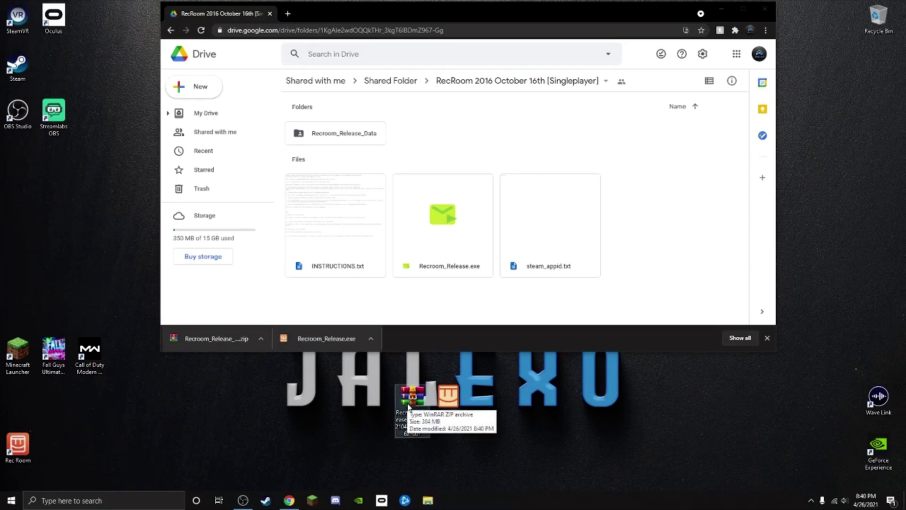
pyautogui.doubleClick(409, 409)
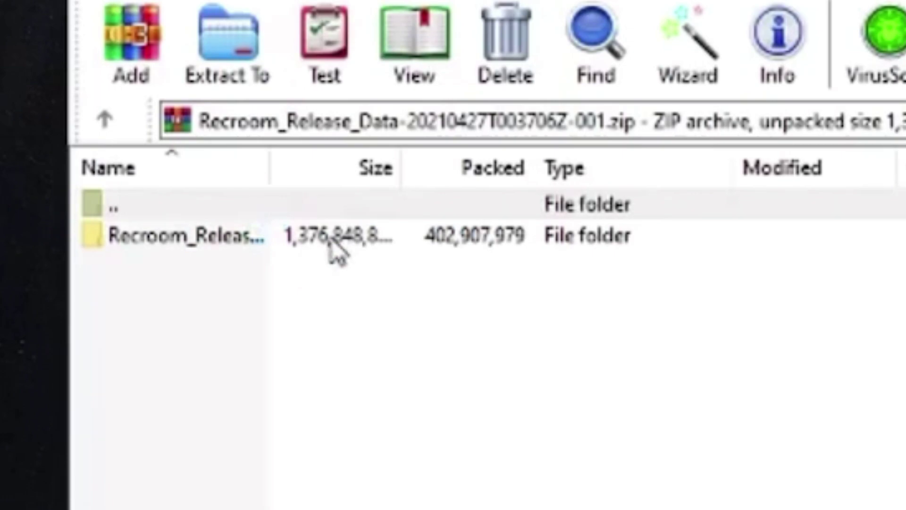
# Step: Drag the Recroom_Release_Data folder from WinRAR onto the desktop, then close WinRAR
pyautogui.moveTo(333, 244); pyautogui.dragTo(328, 106)
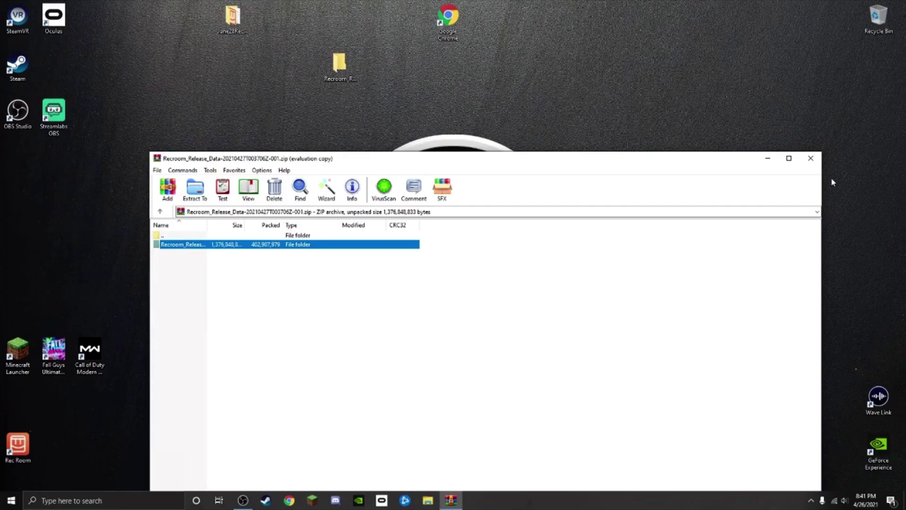
pyautogui.click(811, 158)
pyautogui.click(341, 65)
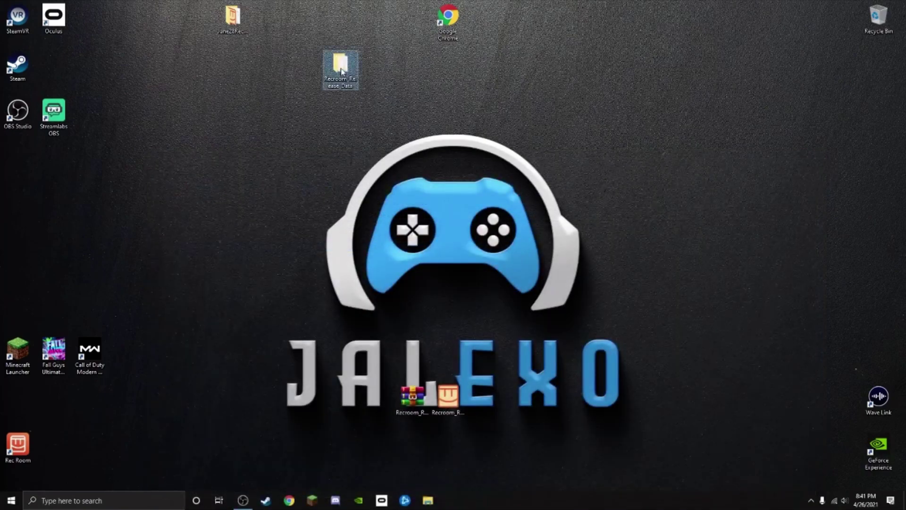
# Step: Browse to C:\Program Files (x86)\Steam\steamapps\common\RecRoom in File Explorer
pyautogui.click(295, 16)
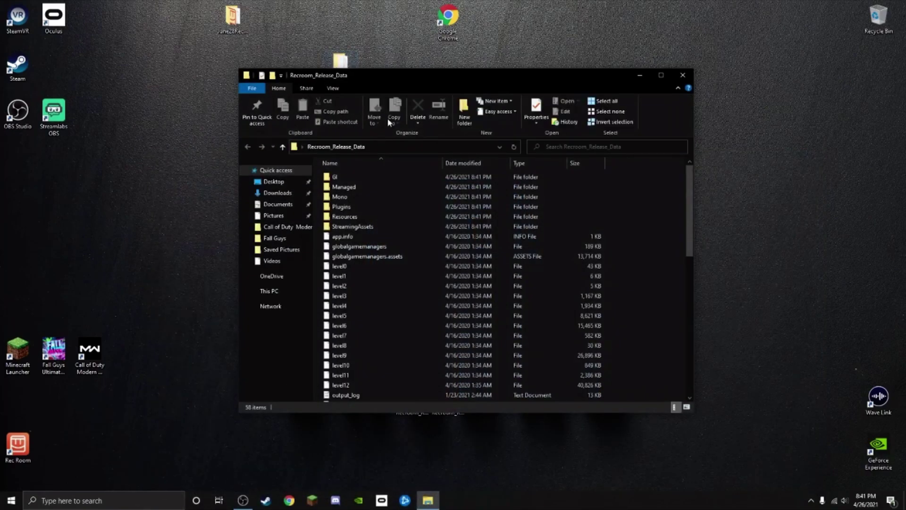
pyautogui.click(274, 284)
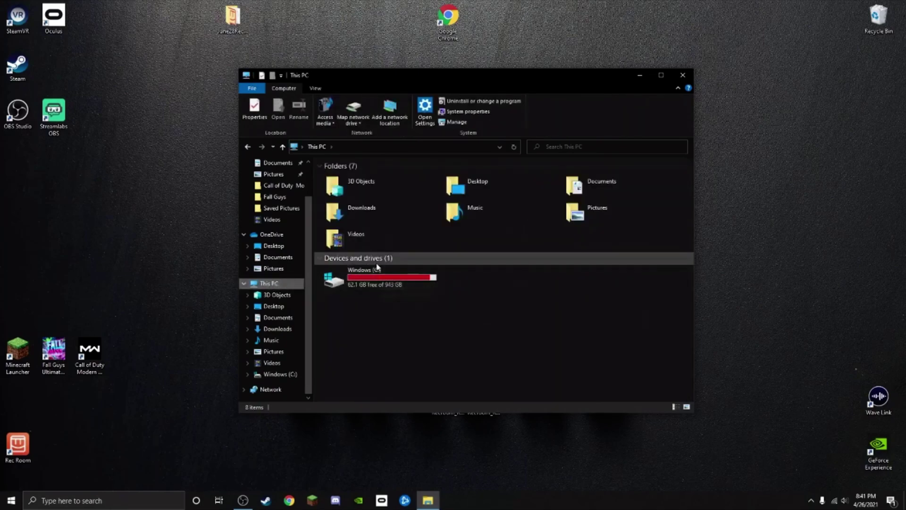
pyautogui.doubleClick(394, 277)
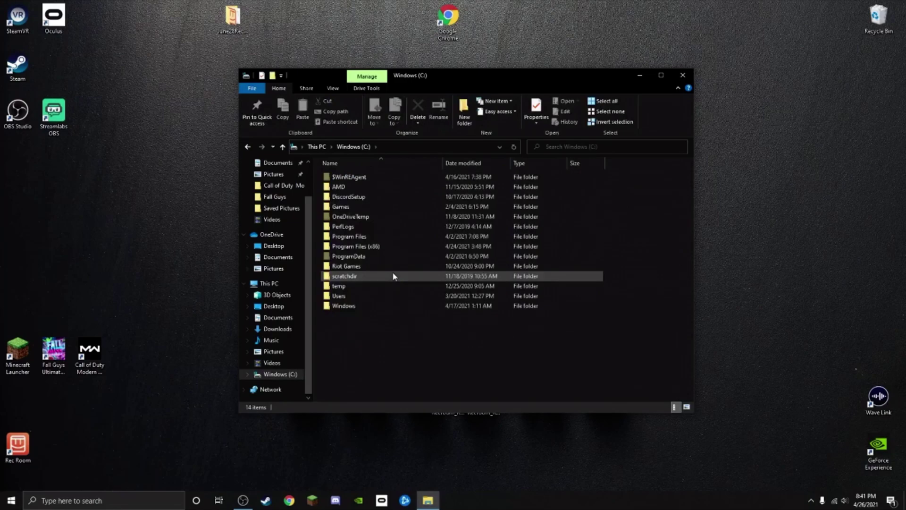
pyautogui.doubleClick(390, 245)
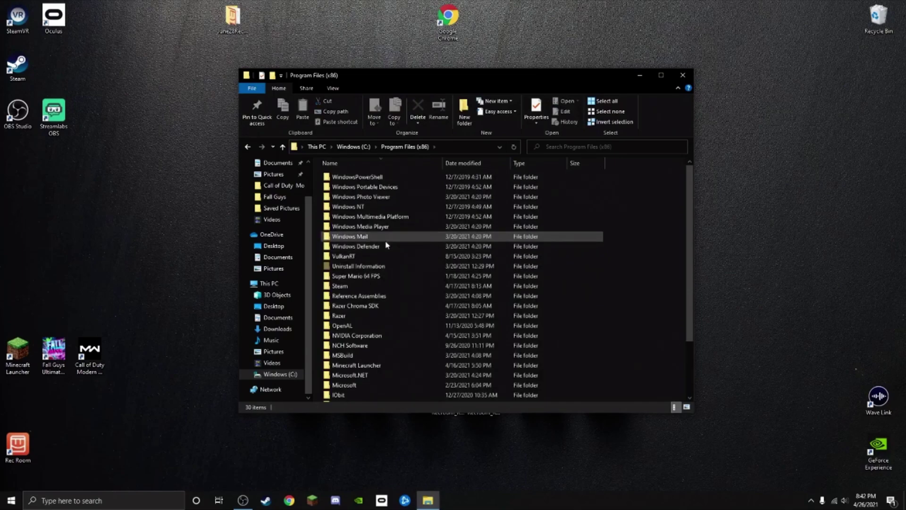
pyautogui.doubleClick(361, 288)
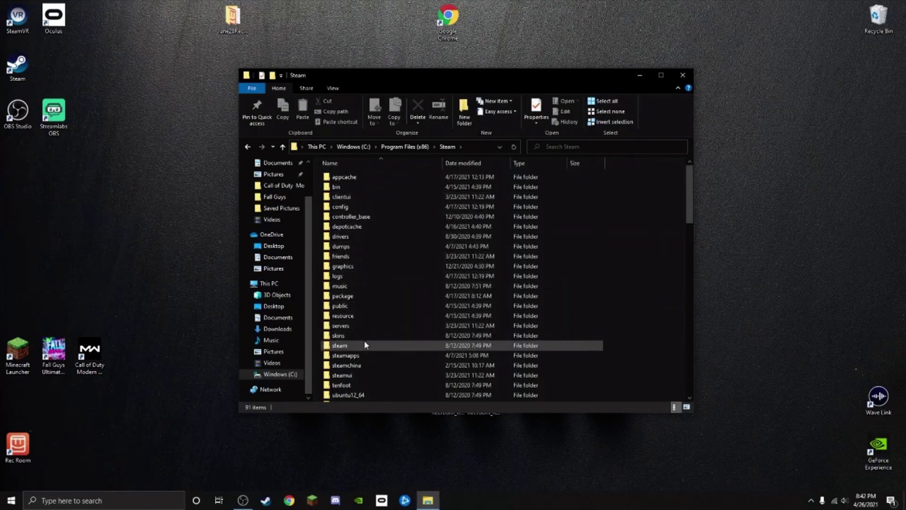
pyautogui.doubleClick(363, 355)
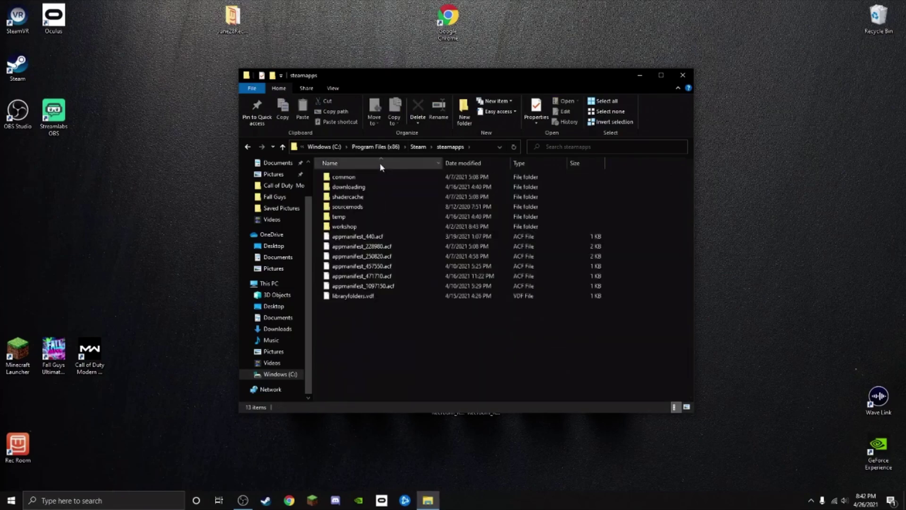
pyautogui.doubleClick(378, 176)
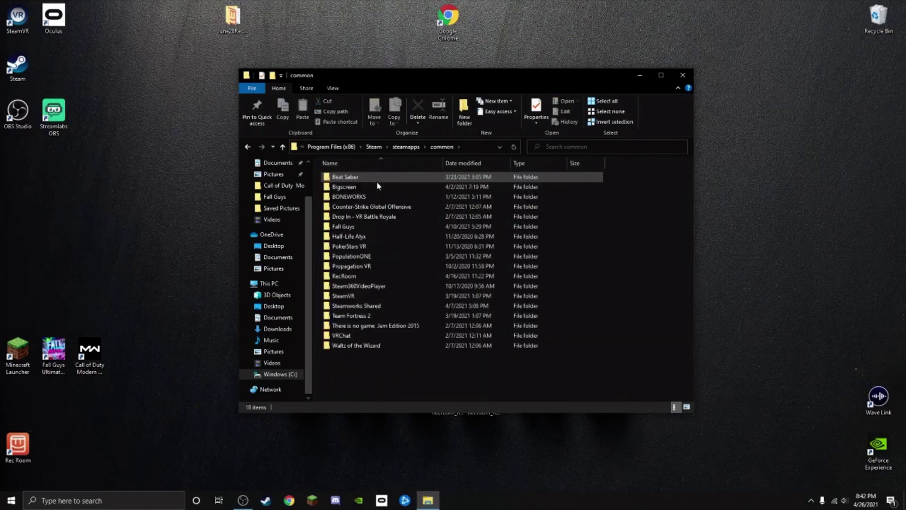
pyautogui.doubleClick(345, 275)
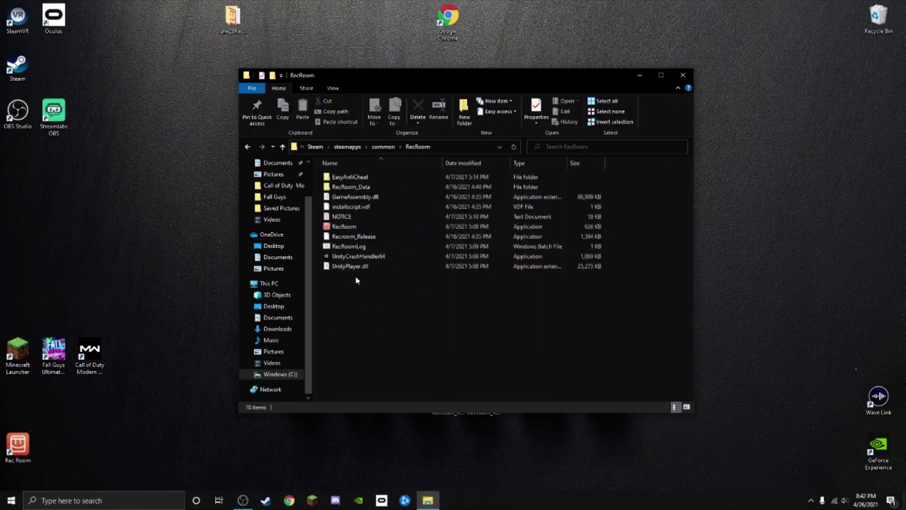
pyautogui.moveTo(441, 77); pyautogui.dragTo(469, 27)
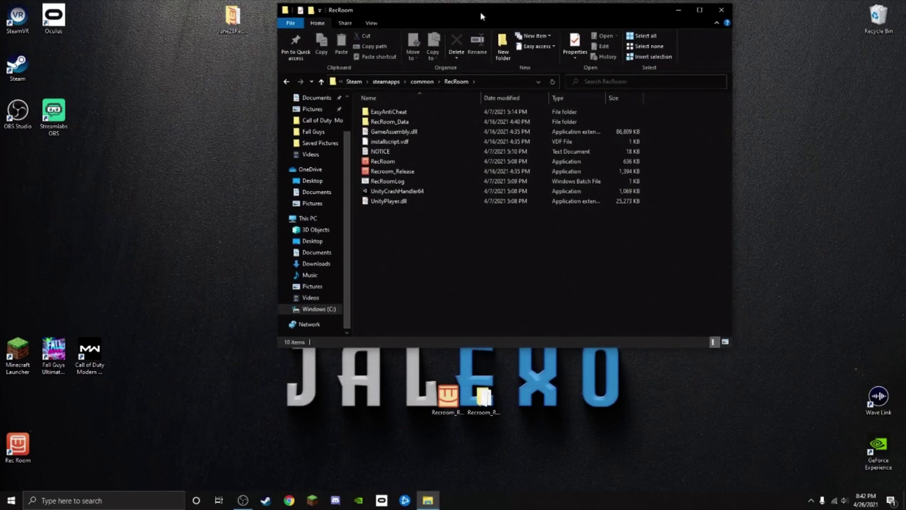
pyautogui.moveTo(416, 247)
pyautogui.mouseDown()
pyautogui.moveTo(413, 98)
pyautogui.moveTo(411, 106)
pyautogui.mouseUp()
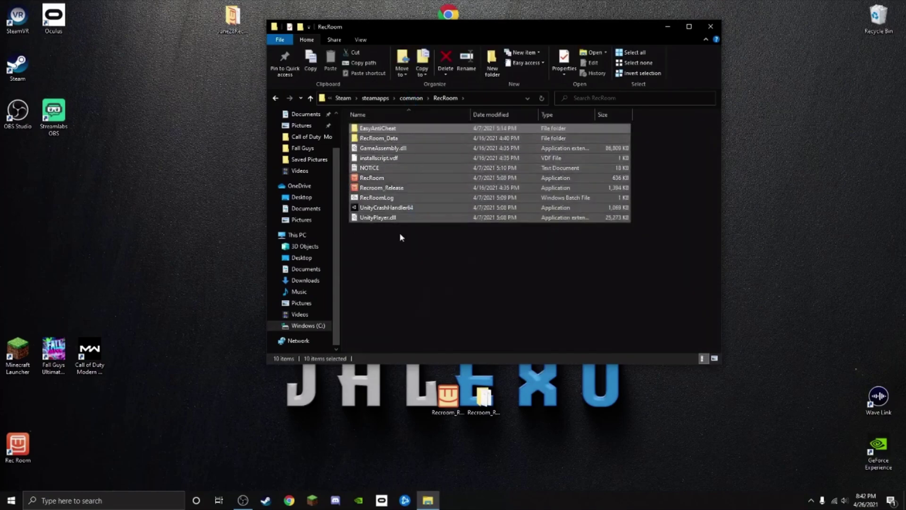
pyautogui.rightClick(412, 207)
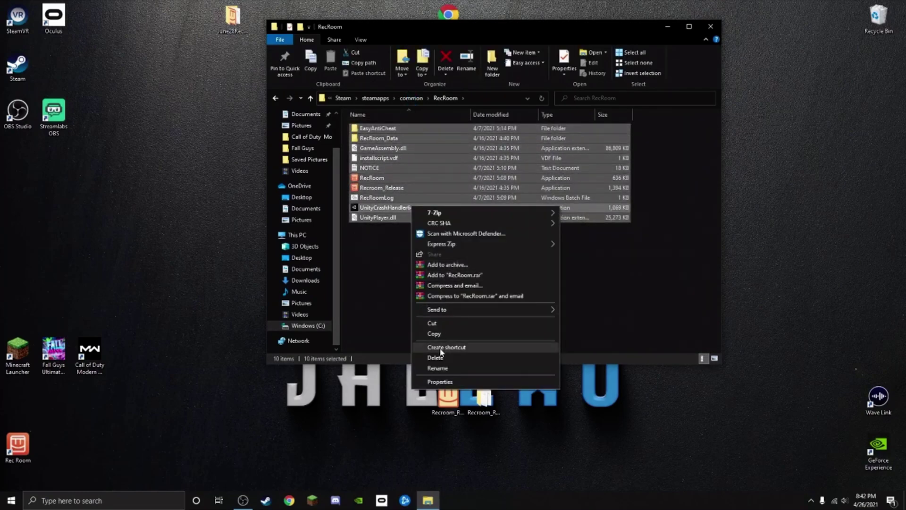
pyautogui.click(650, 309)
pyautogui.click(621, 302)
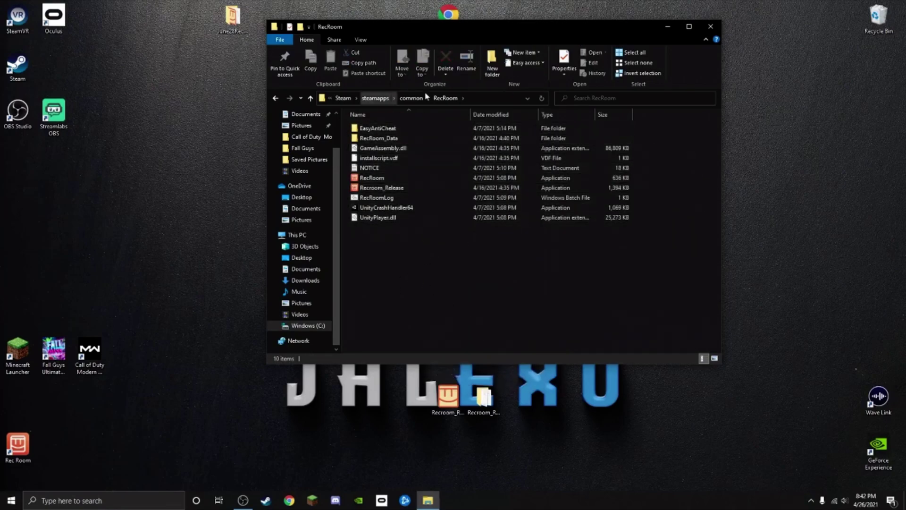
pyautogui.moveTo(552, 388)
pyautogui.mouseDown()
pyautogui.moveTo(476, 405)
pyautogui.moveTo(454, 287)
pyautogui.mouseUp()
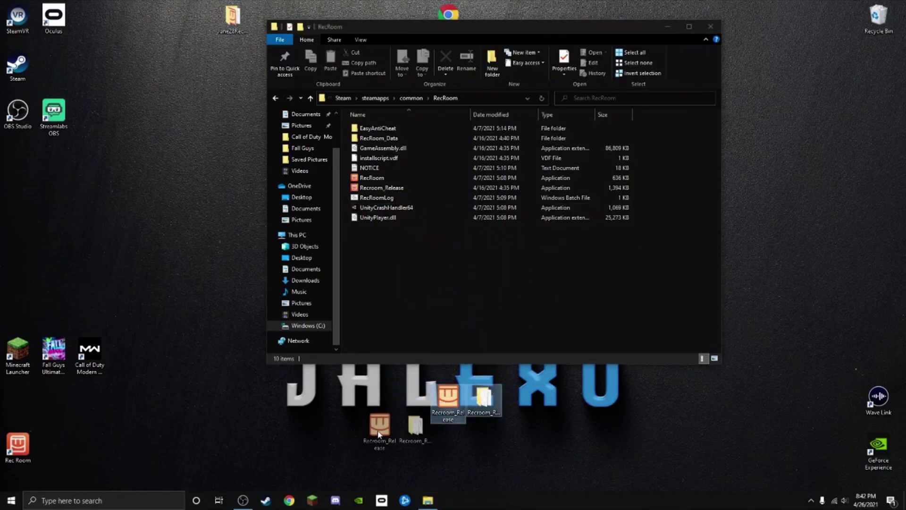
pyautogui.moveTo(454, 286)
pyautogui.mouseDown()
pyautogui.moveTo(432, 414)
pyautogui.moveTo(519, 272)
pyautogui.mouseUp()
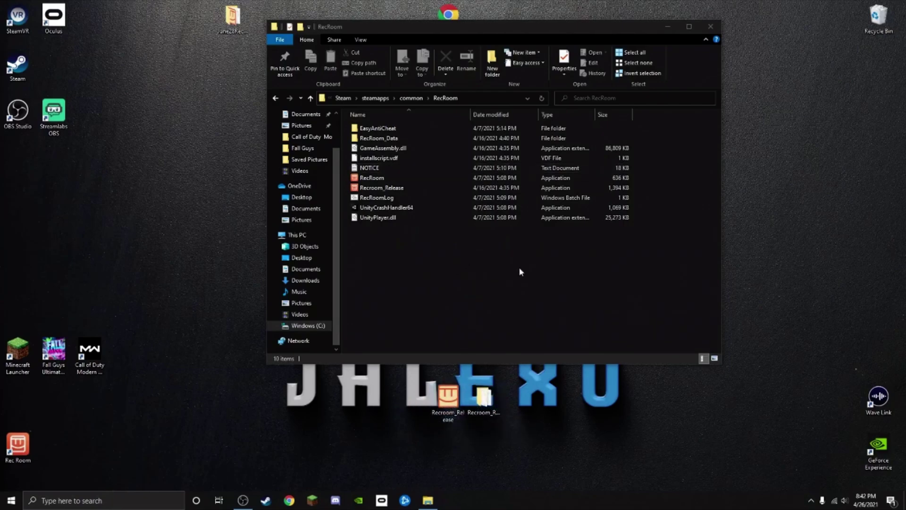